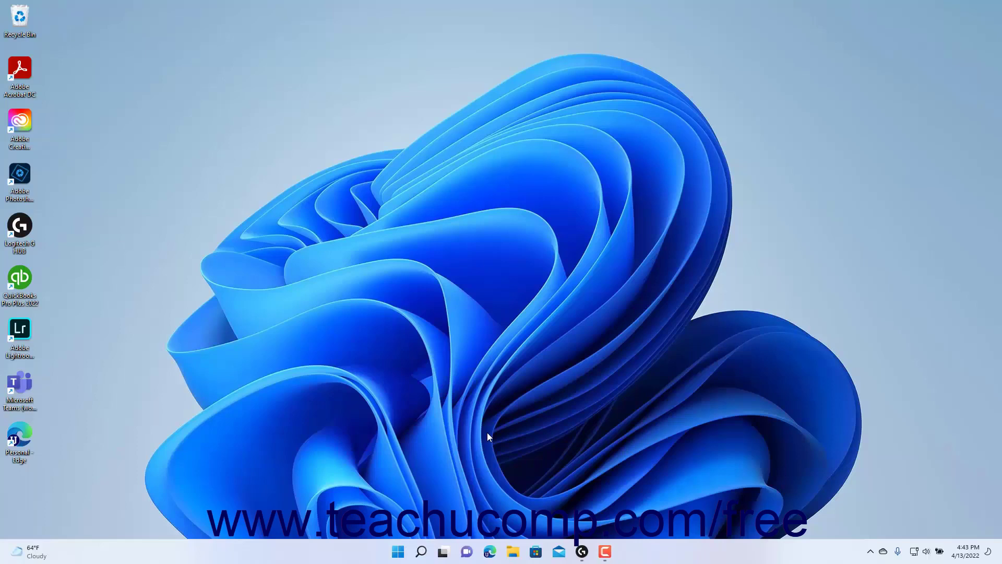
Open Windows Chat, begin the Microsoft Teams setup and sign in with the account already listed.
left_click(467, 548)
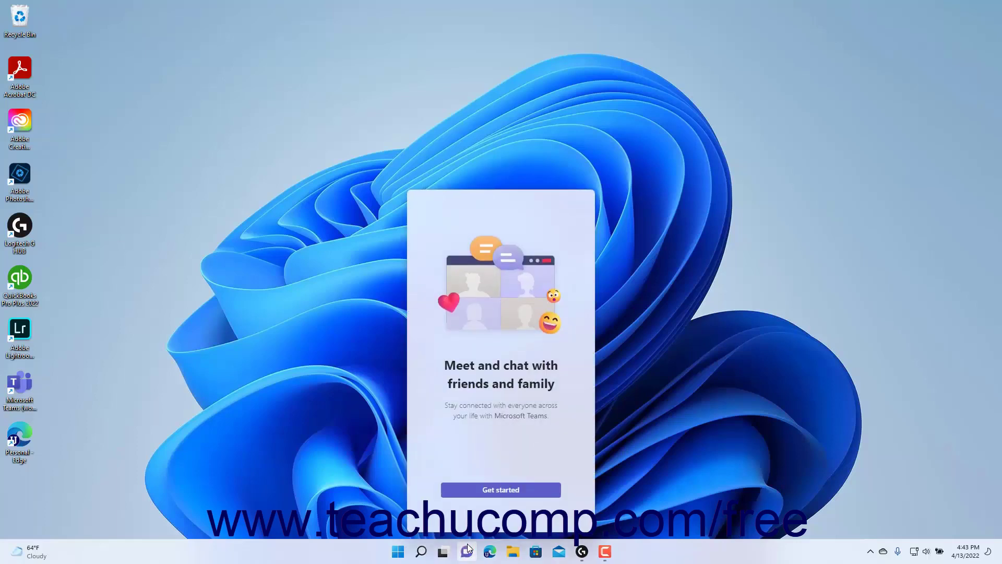
left_click(482, 491)
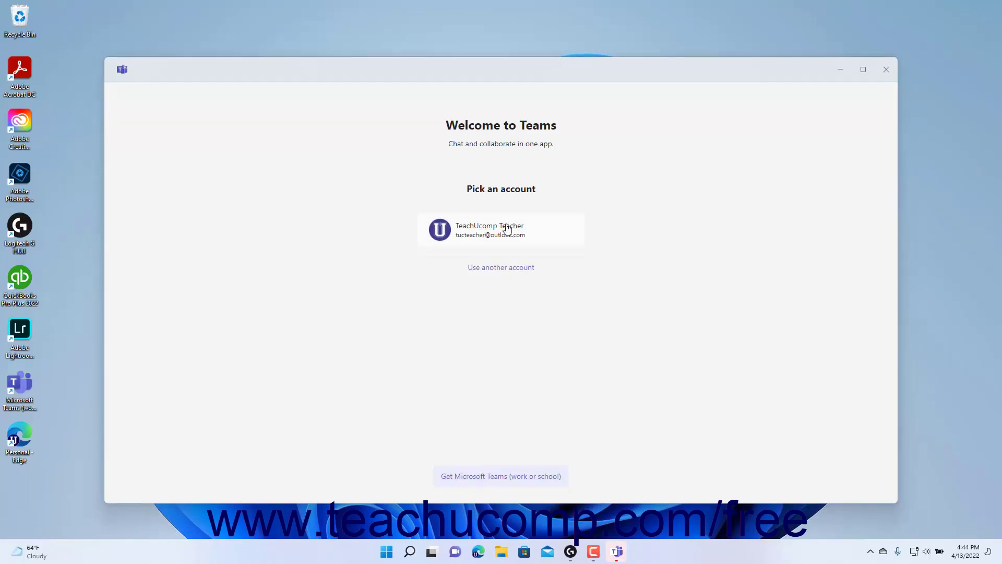
left_click(505, 267)
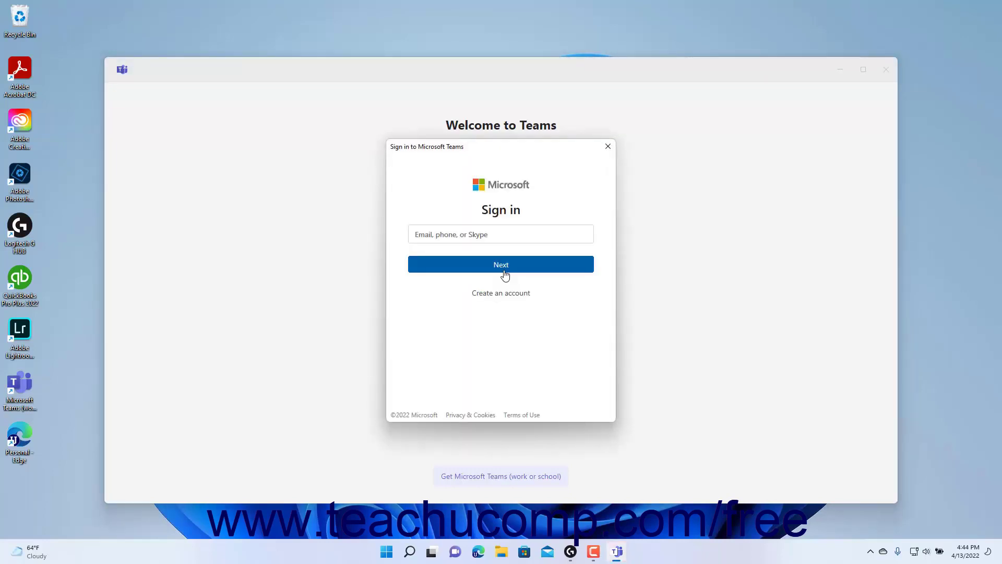
left_click(608, 147)
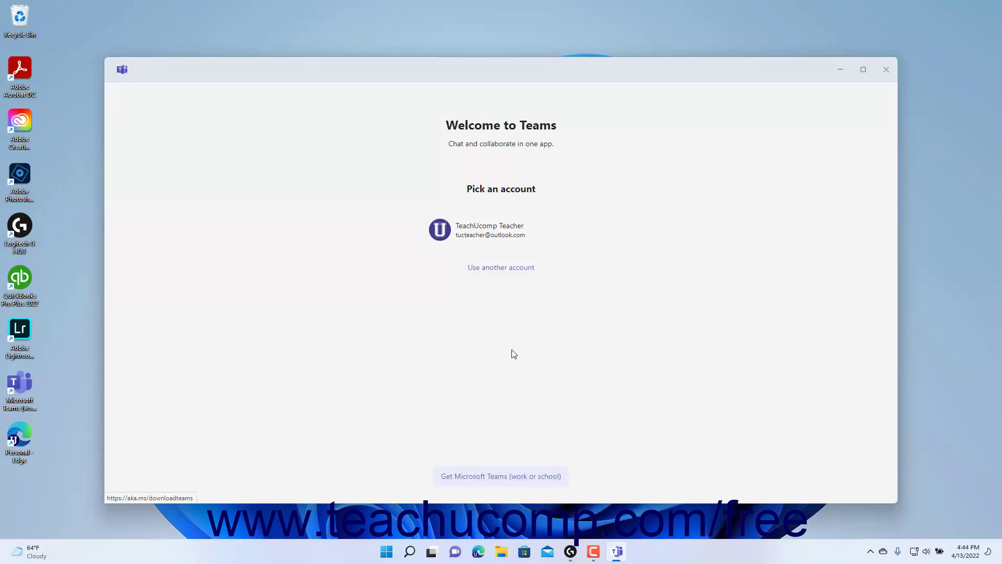
left_click(502, 233)
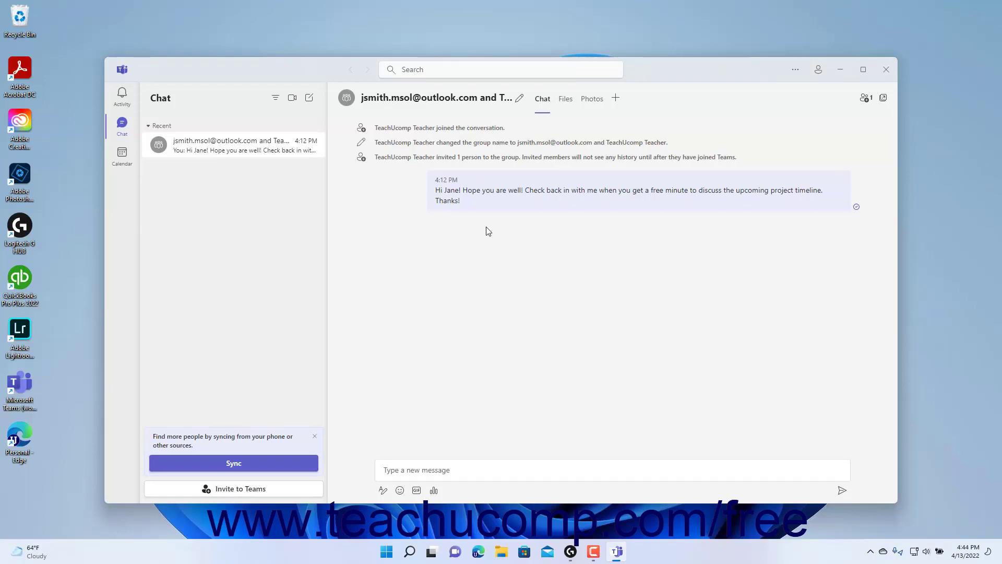
Look through the Activity, Chat and Calendar views in Teams, and close the Teams window.
left_click(124, 99)
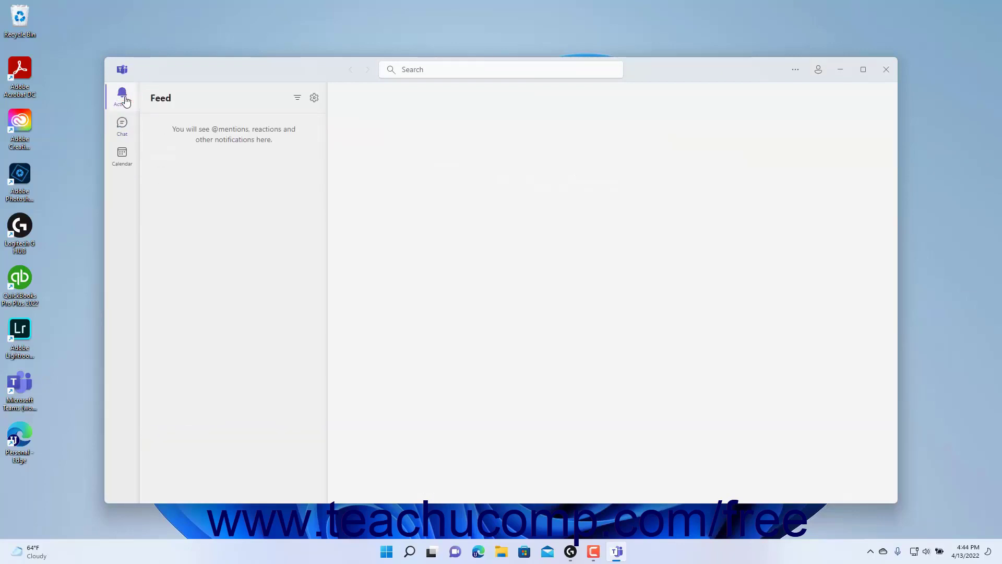
left_click(129, 131)
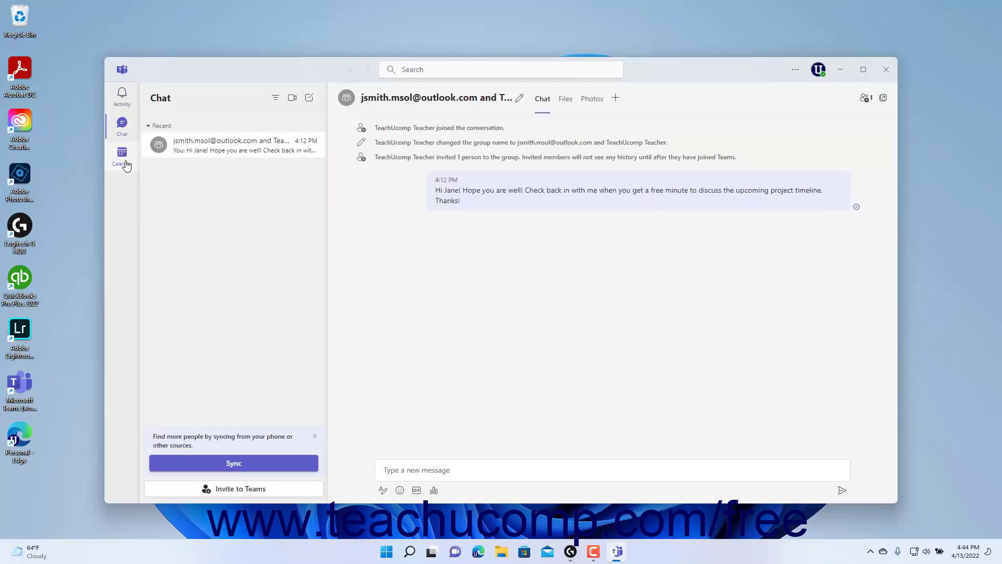
left_click(126, 165)
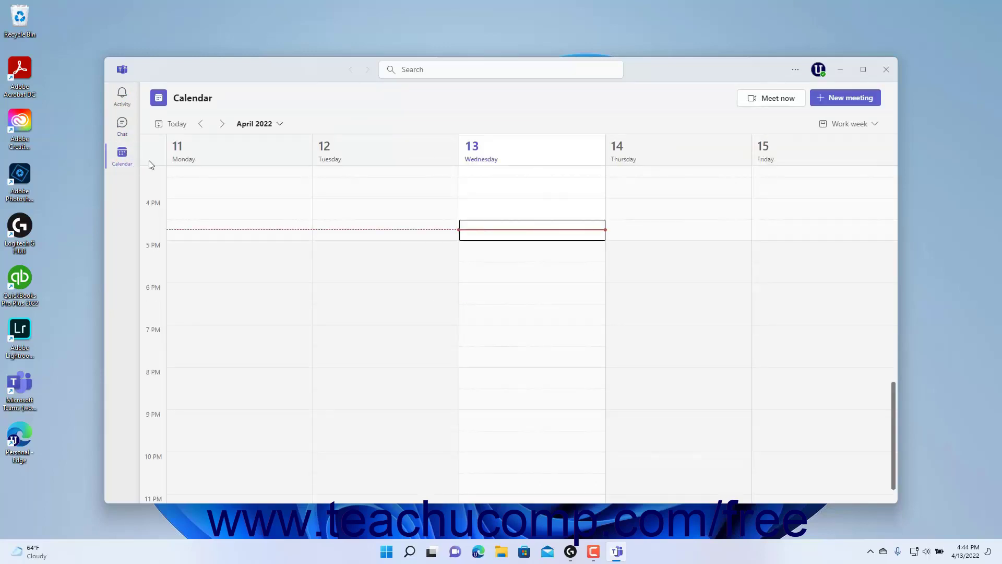
left_click(882, 74)
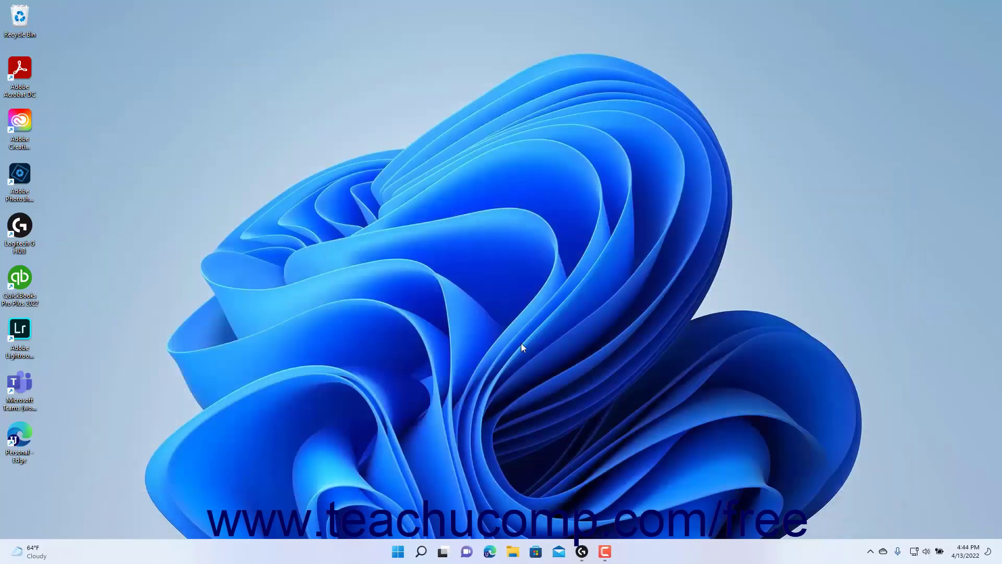
View the contact sync options for finding people from the Chat flyout, and close that window.
left_click(467, 552)
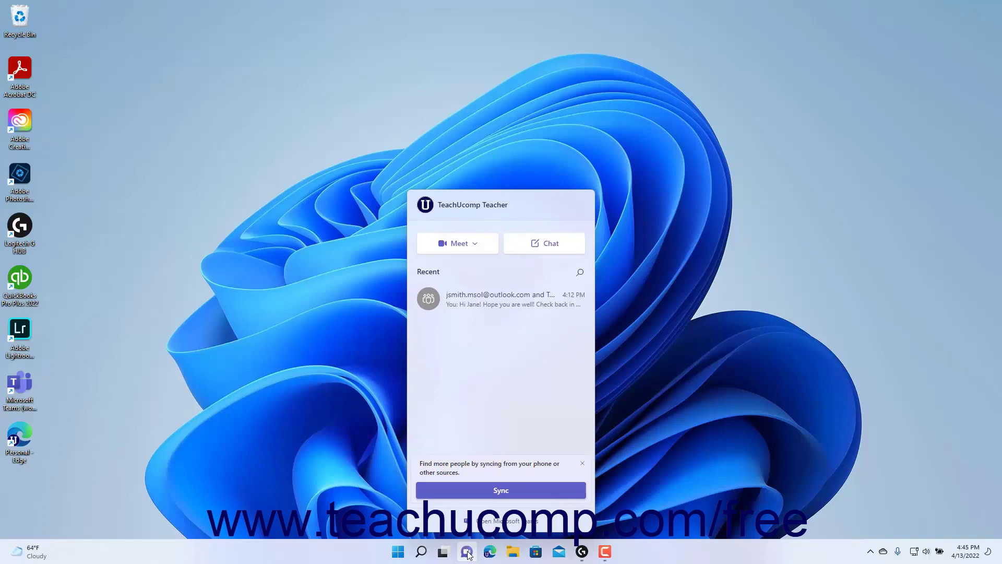
left_click(476, 494)
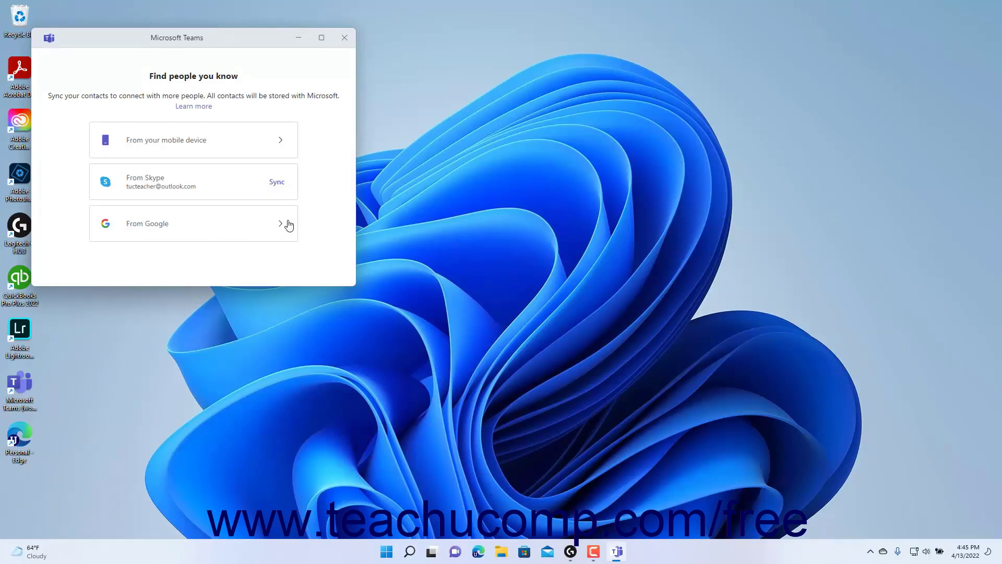
left_click(345, 37)
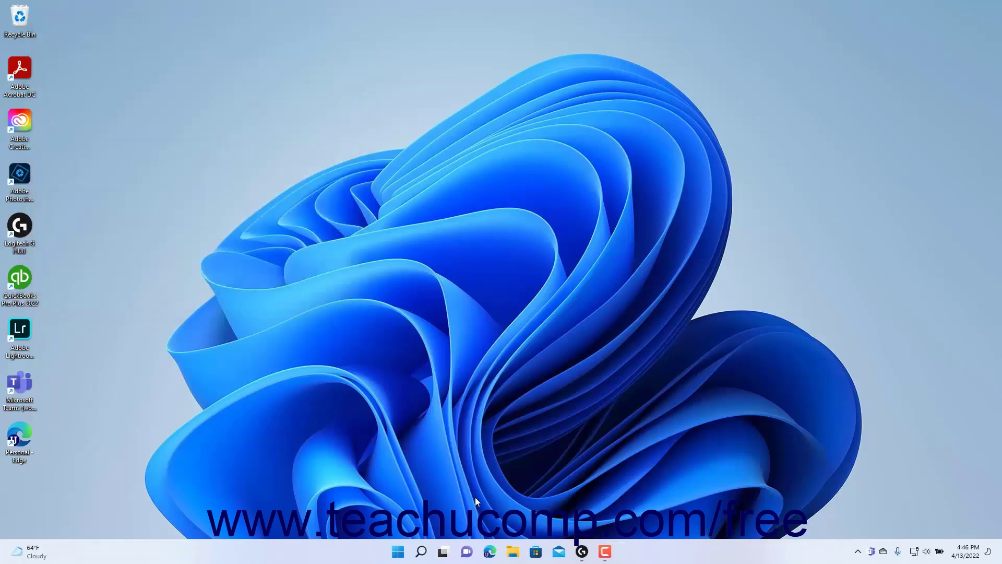
Start a new chat from the Chat flyout and find the existing group conversation by its contact's e-mail as the recipient.
left_click(466, 552)
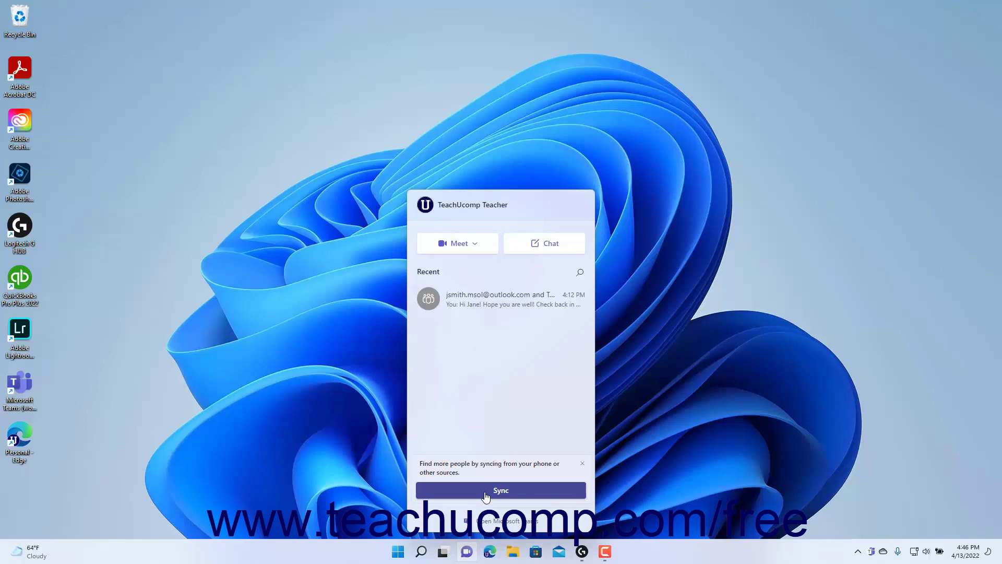
left_click(559, 243)
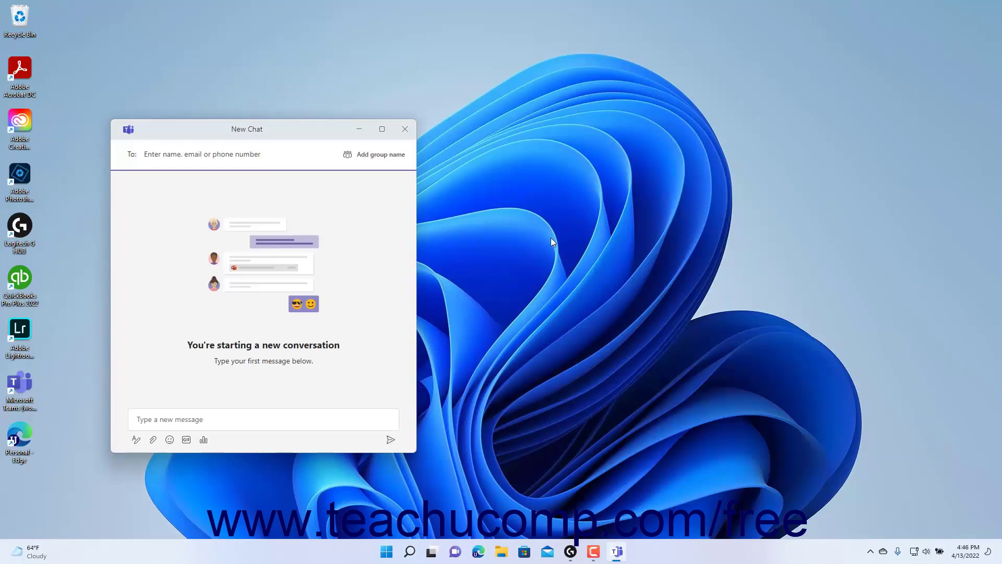
left_click(202, 152)
type("jsm")
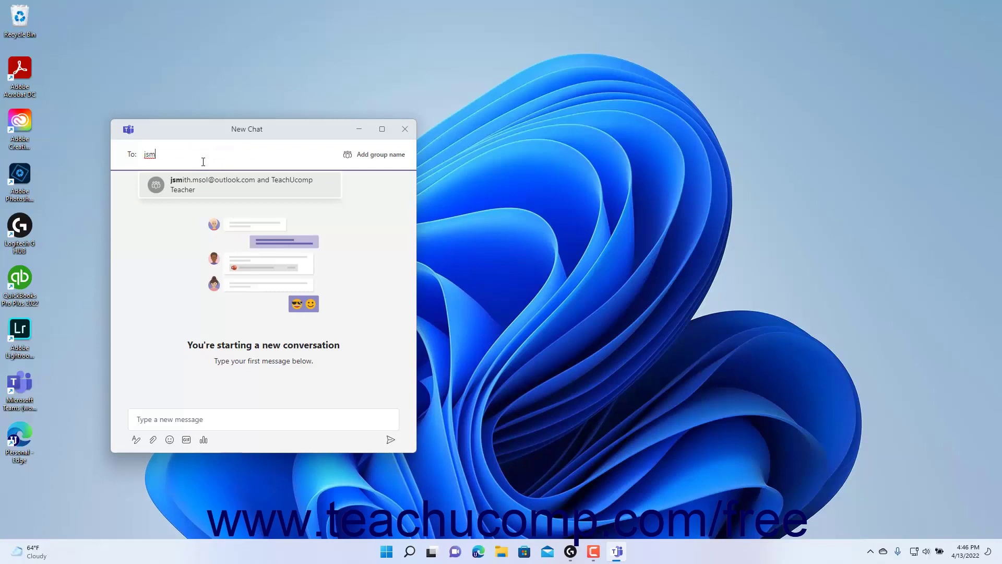
left_click(219, 192)
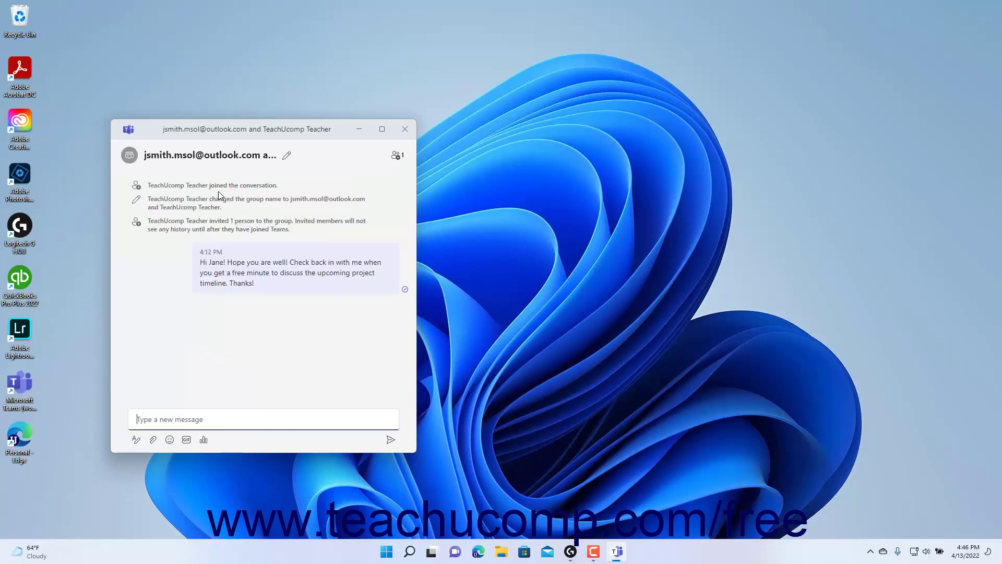
Send the group a message asking how a mutual acquaintance is doing, and close the chat window.
left_click(193, 418)
type("Also, how is Howard doing?")
left_click(390, 440)
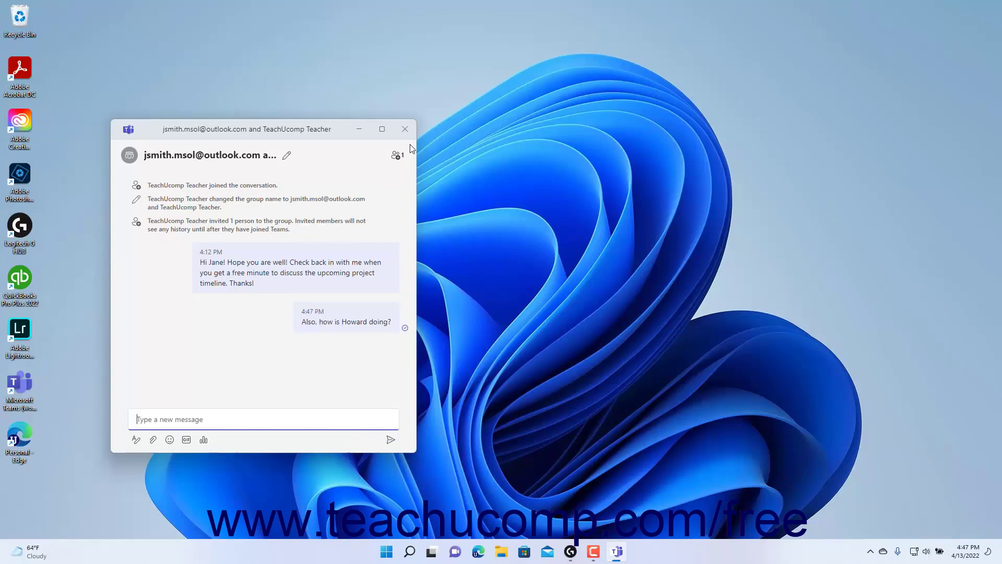
left_click(405, 129)
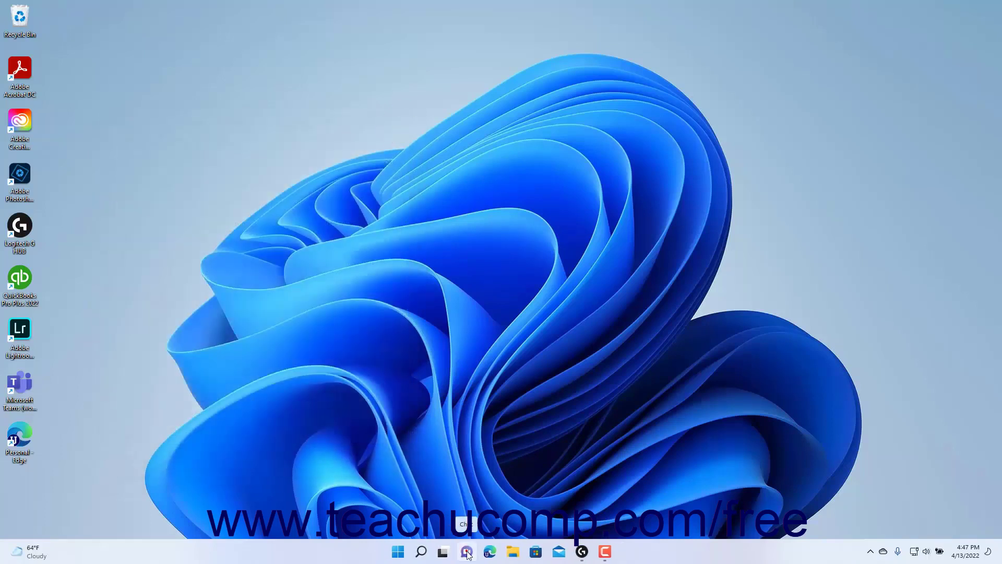
Reopen the recent group conversation from the Chat flyout to view it, and close its window.
left_click(467, 552)
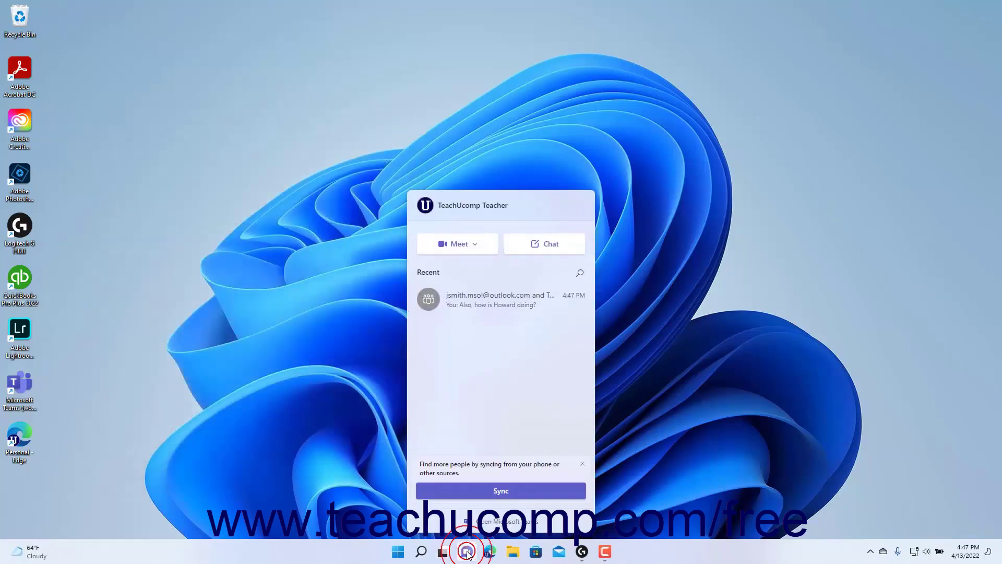
left_click(502, 313)
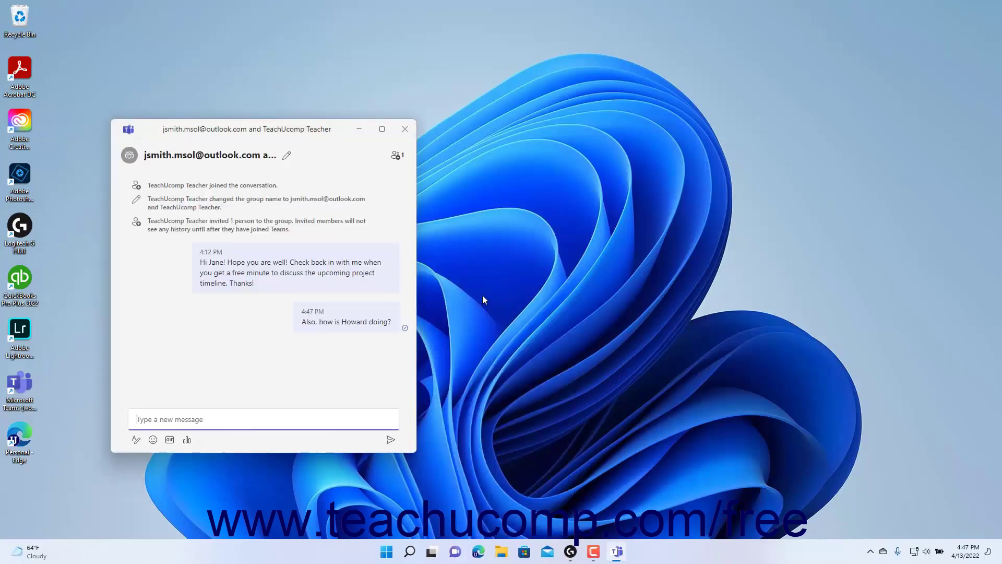
left_click(405, 129)
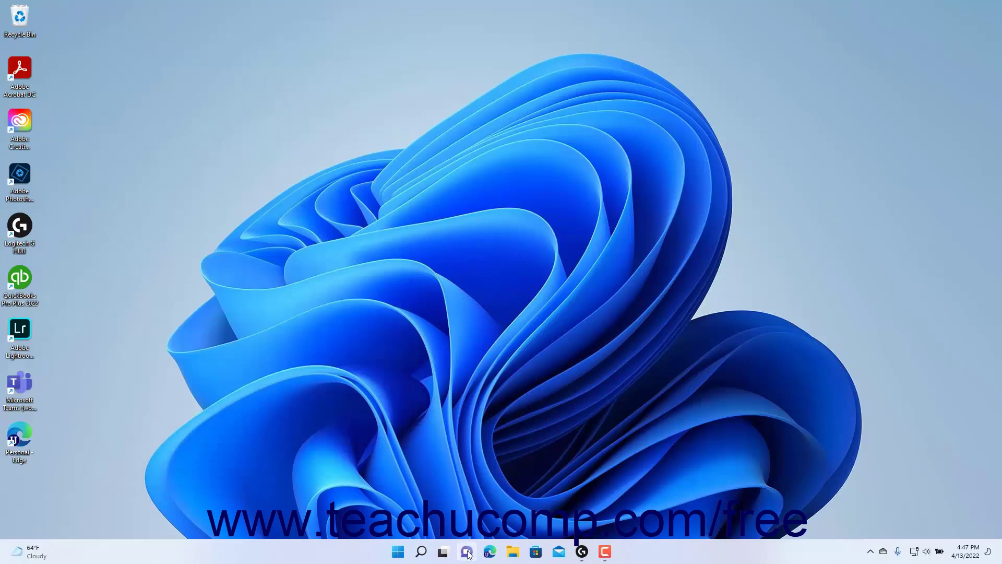
Start an instant meeting from the Chat flyout, review the options for inviting people, and close the meeting window.
left_click(466, 551)
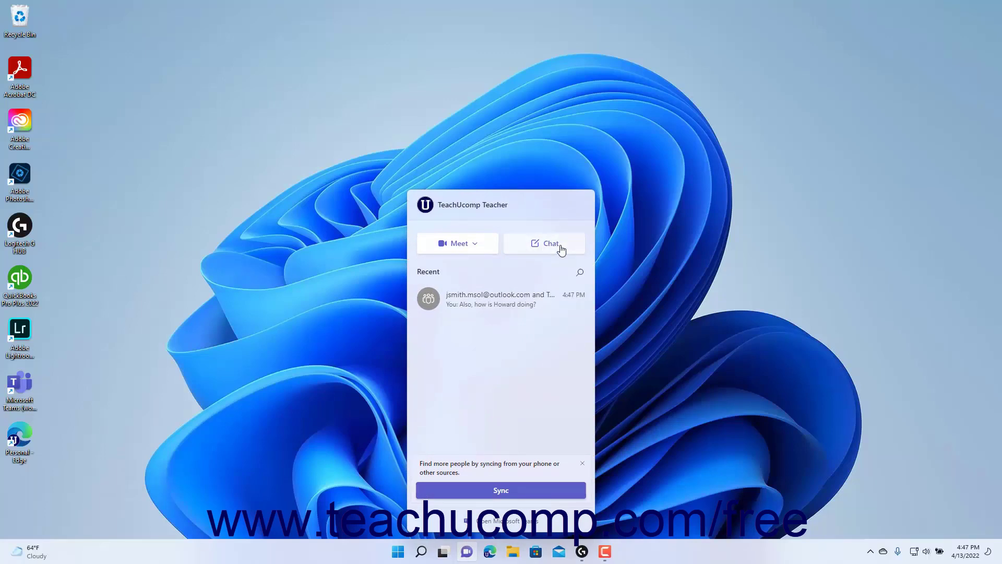
left_click(464, 244)
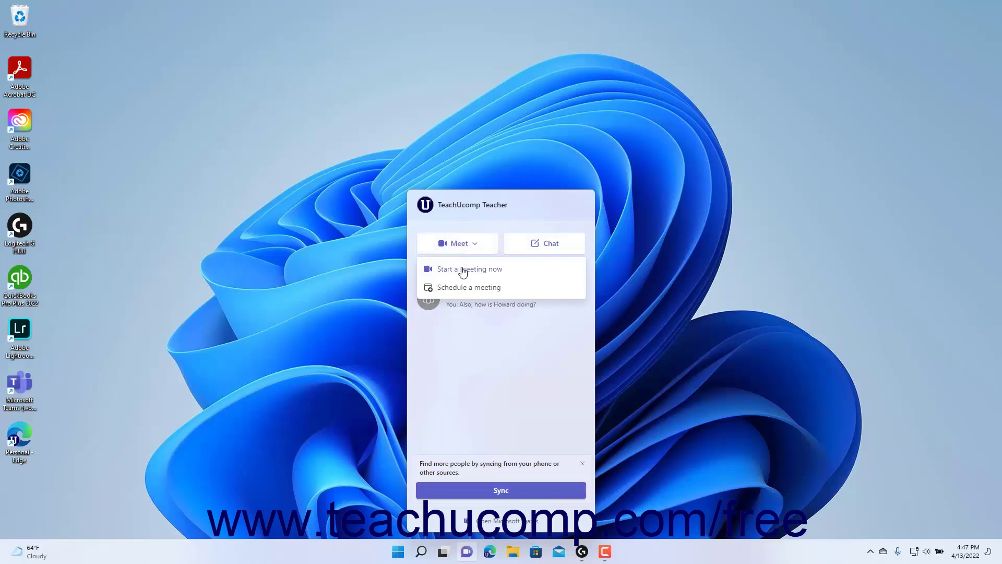
left_click(463, 270)
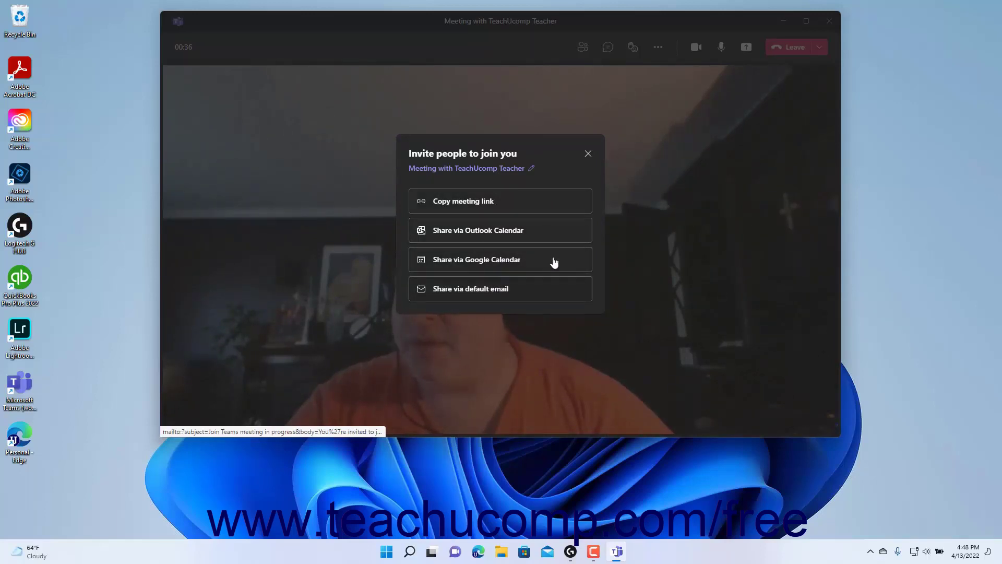
left_click(829, 21)
left_click(829, 21)
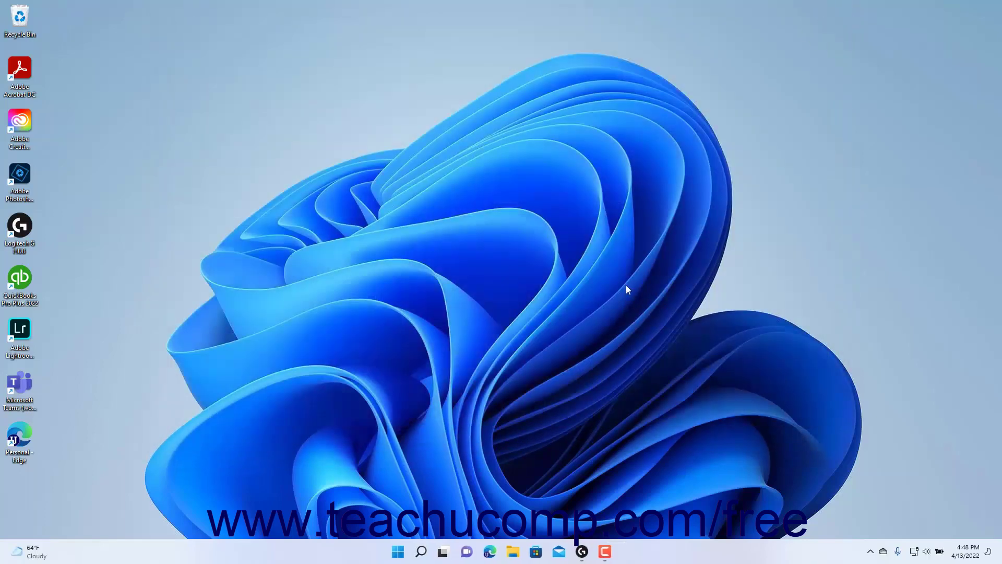
Check the meeting choices in the Chat flyout and open the full Microsoft Teams app from it.
left_click(467, 552)
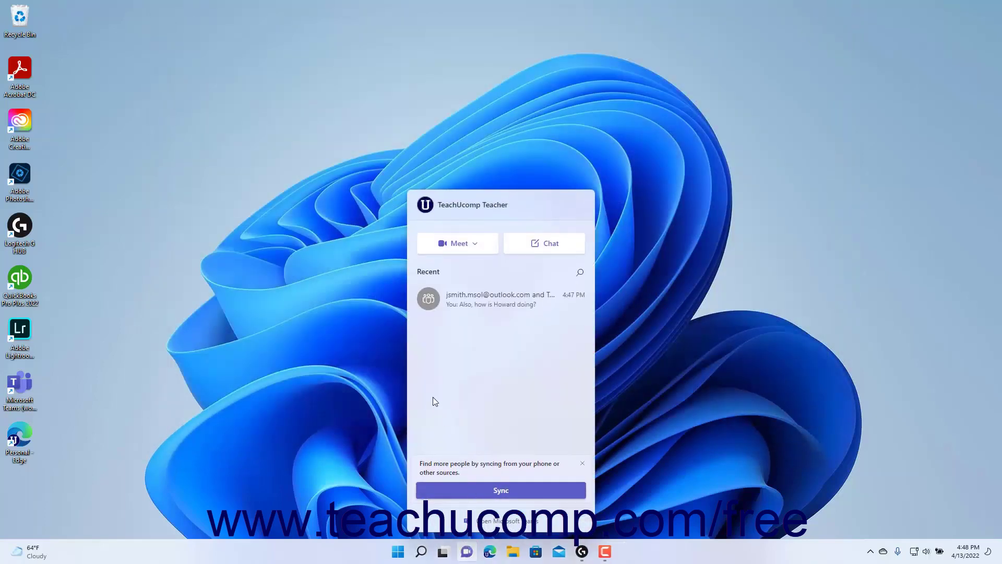
left_click(492, 254)
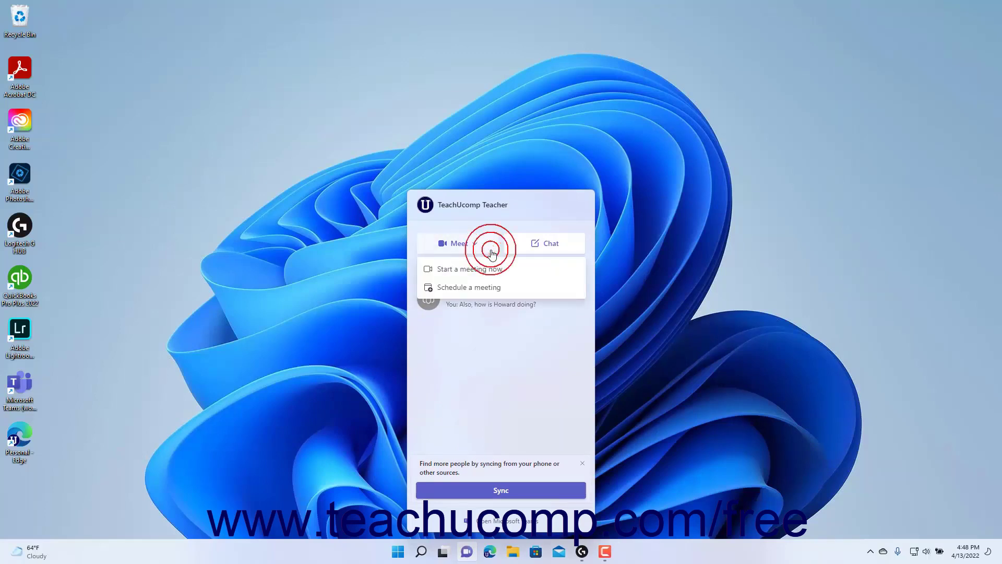
left_click(491, 254)
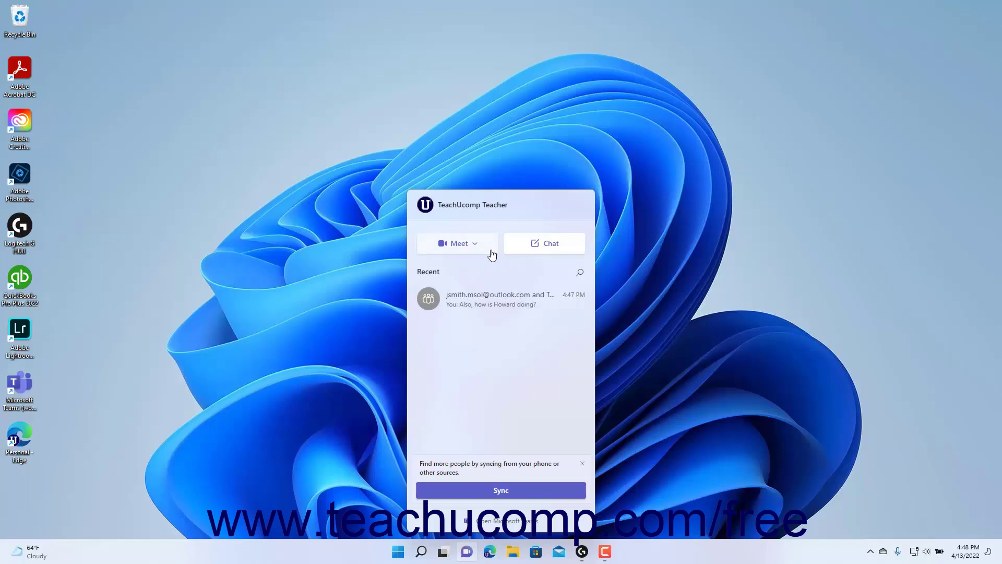
left_click(508, 526)
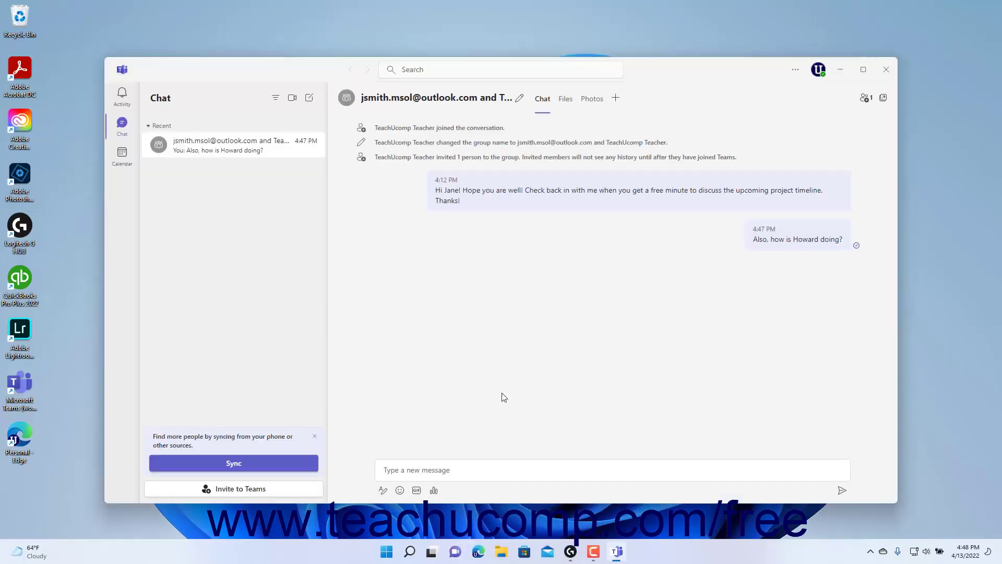